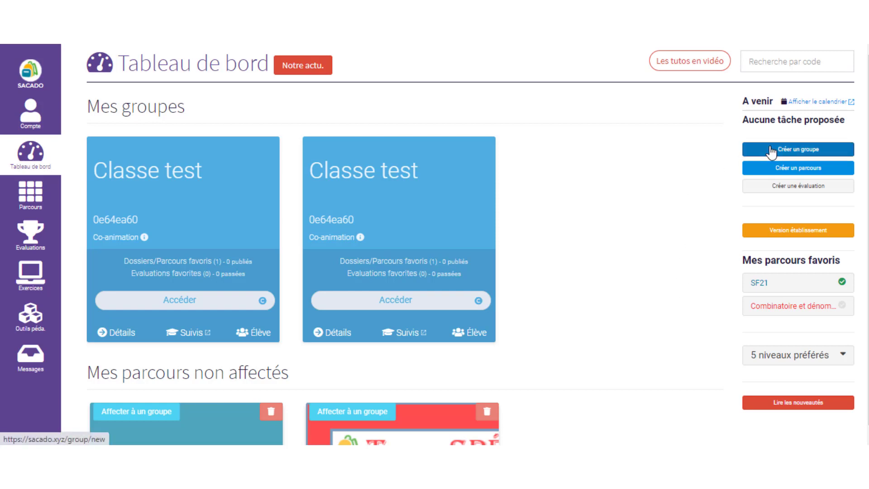
Step: Start a new group named 'Nouveau groupe', level Seconde, subject Maths, coloured light purple
{"action": "left_click", "coordinate": [799, 156]}
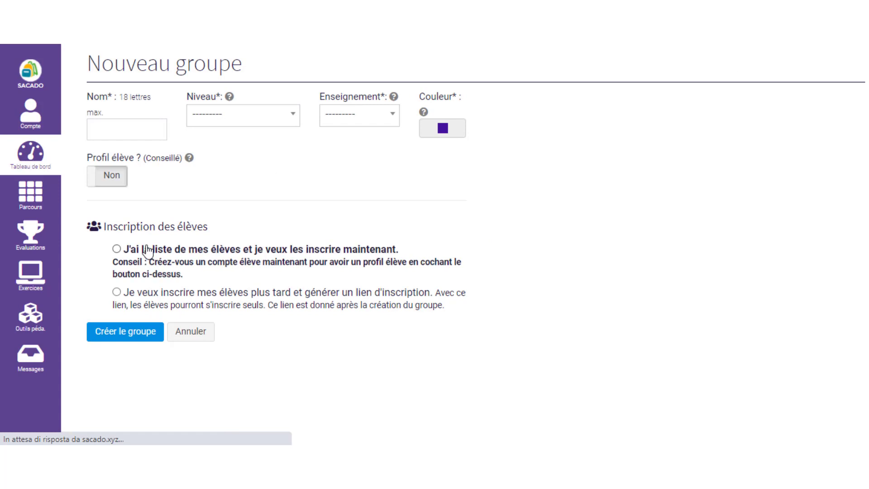
{"action": "left_click", "coordinate": [114, 130]}
{"action": "left_click", "coordinate": [135, 157]}
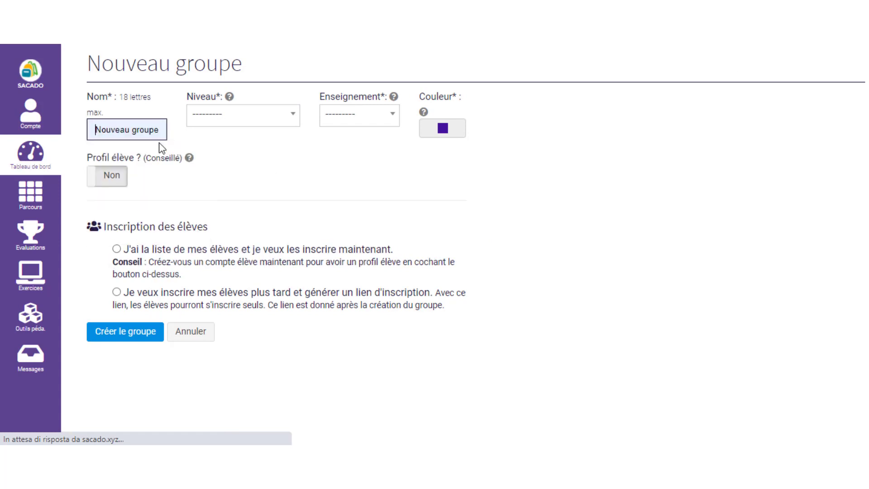
{"action": "left_click", "coordinate": [220, 117]}
{"action": "left_click", "coordinate": [219, 230]}
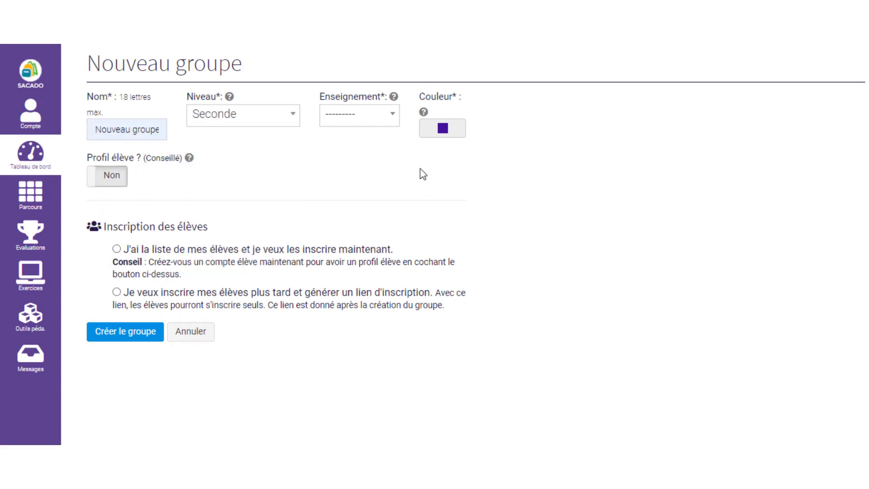
{"action": "left_click", "coordinate": [349, 122]}
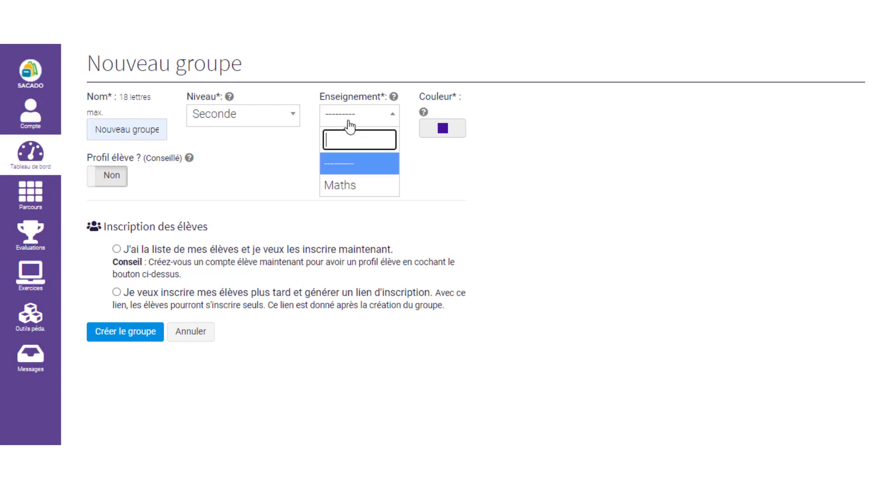
{"action": "left_click", "coordinate": [354, 186]}
{"action": "left_click", "coordinate": [451, 131]}
{"action": "left_click", "coordinate": [415, 146]}
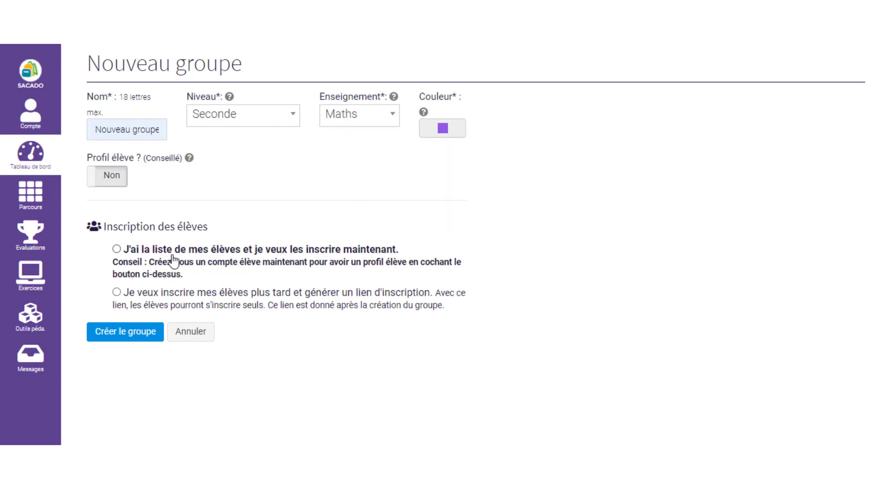
Step: Enrol three students now by pasting their list, then create the group and confirm
{"action": "left_click", "coordinate": [118, 249]}
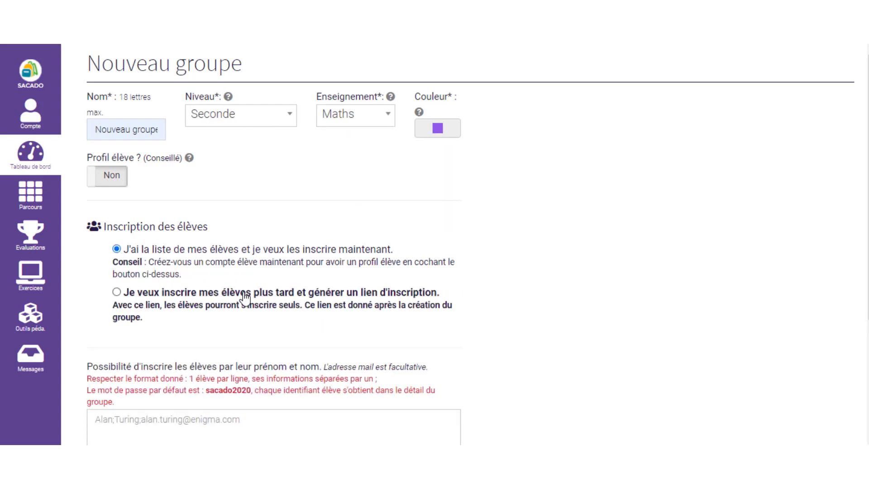
{"action": "scroll", "coordinate": [129, 270], "scroll_direction": "down", "scroll_amount": 4}
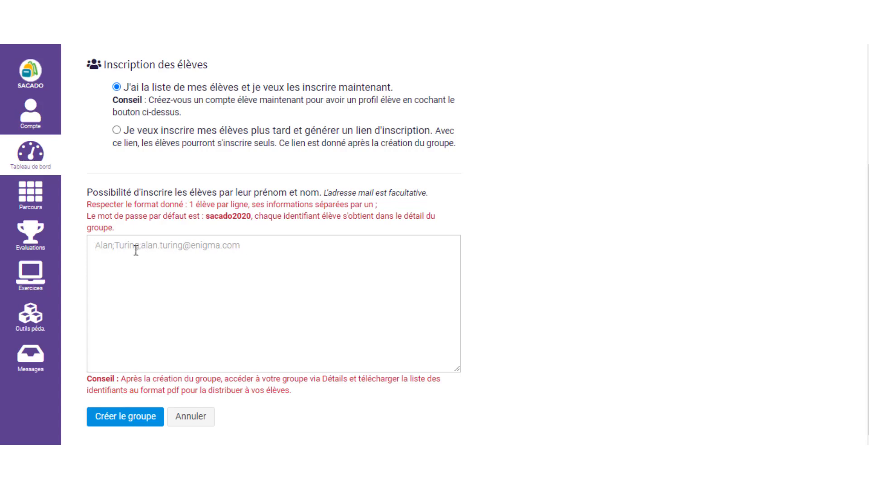
{"action": "type", "text": "Nico;Tesla Maria;Curie Leo;Devinci"}
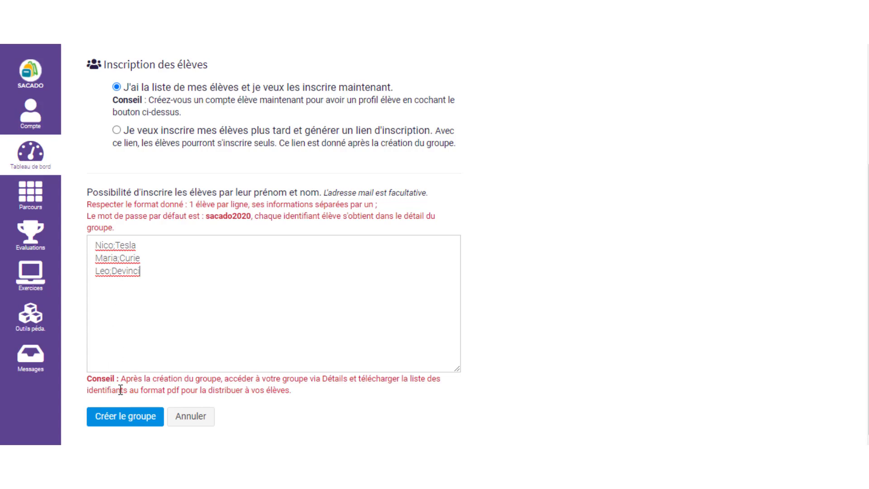
{"action": "left_click", "coordinate": [123, 420]}
{"action": "key", "text": "Return"}
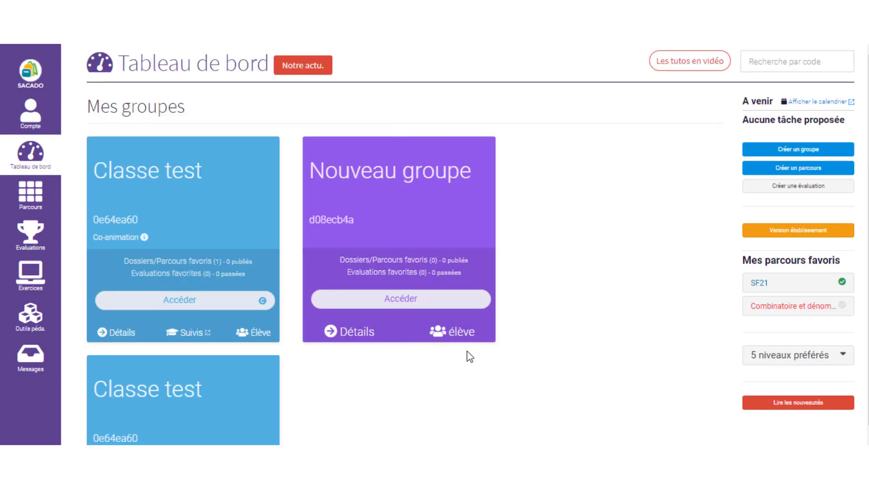
Step: Copy the Nouveau groupe student sign-up link and open a blank browser tab
{"action": "left_click", "coordinate": [464, 337]}
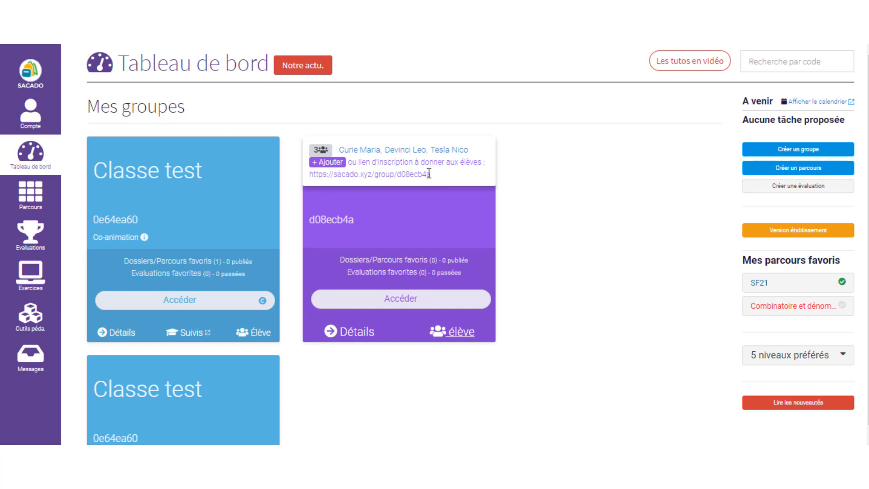
{"action": "left_click_drag", "start_coordinate": [428, 174], "coordinate": [311, 174]}
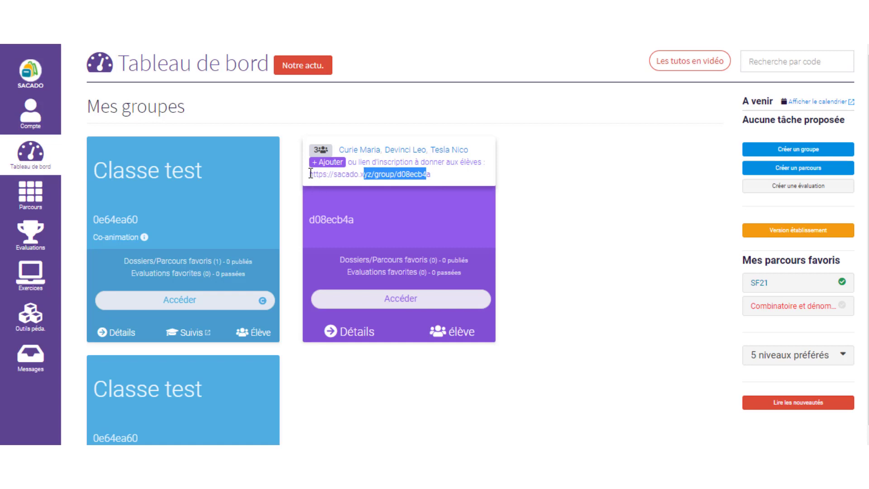
{"action": "key", "text": "ctrl+t"}
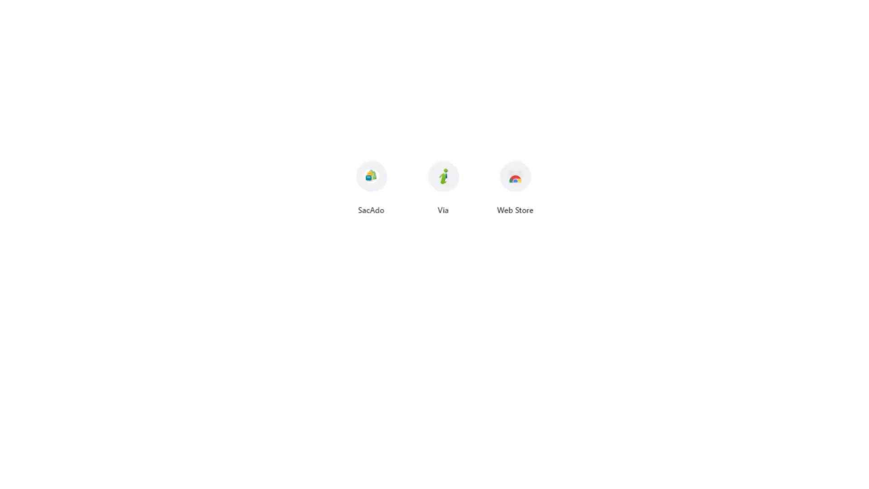
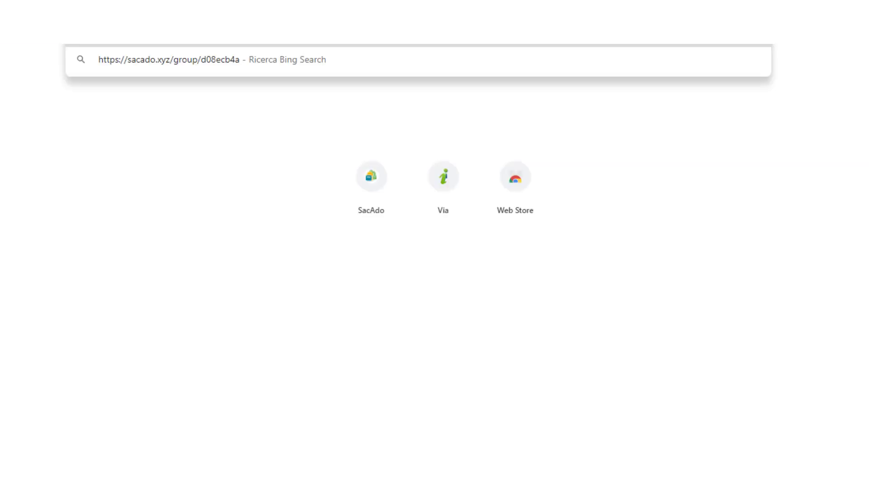
Step: Load the pasted sign-up link to reach the 'S'inscrire à Nouveau groupe' form
{"action": "key", "text": "Return"}
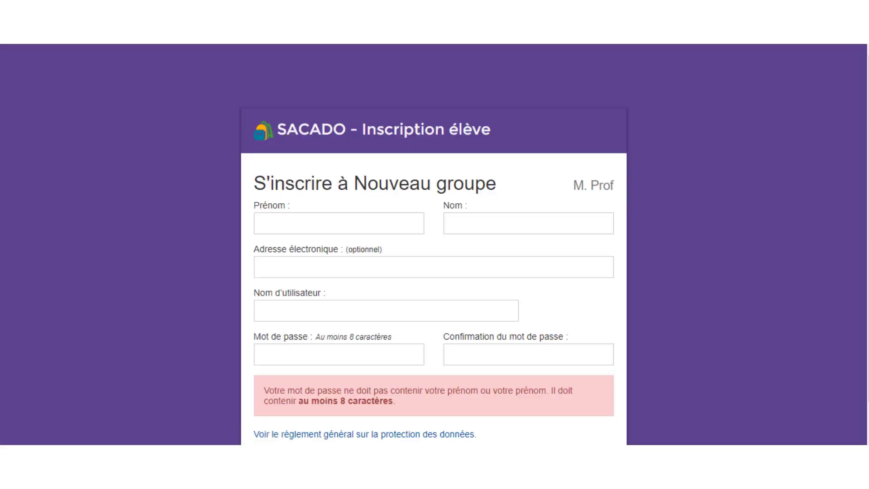
{"action": "scroll", "coordinate": [258, 201], "scroll_direction": "down", "scroll_amount": 1}
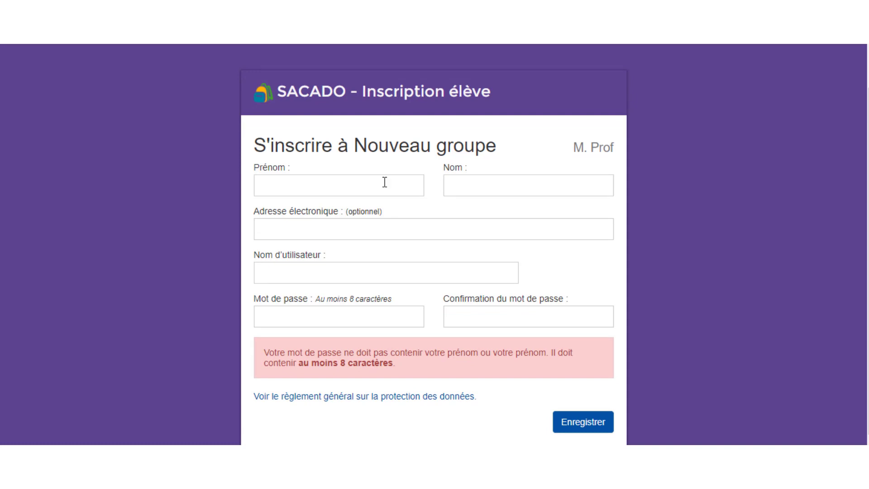
Step: Fill in the student's first name, last name, optional e-mail and username, then submit
{"action": "left_click", "coordinate": [384, 181]}
{"action": "left_click", "coordinate": [509, 188]}
{"action": "left_click", "coordinate": [324, 188]}
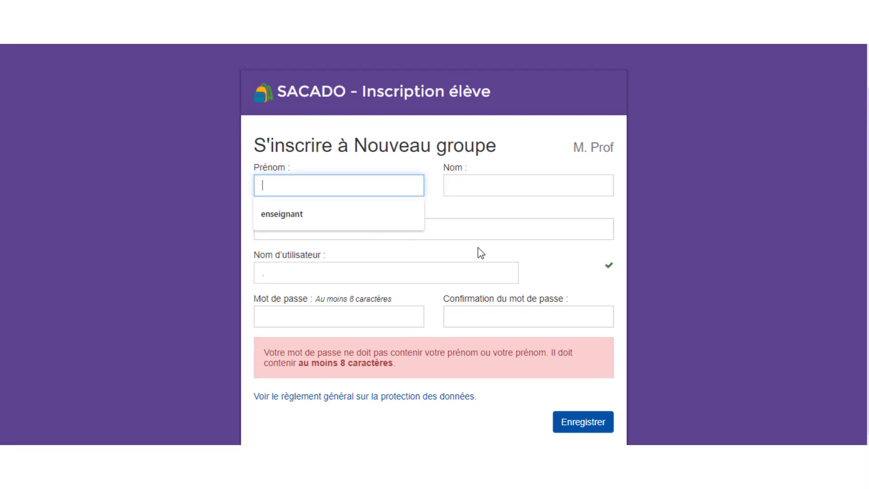
{"action": "left_click", "coordinate": [473, 231]}
{"action": "left_click", "coordinate": [467, 267]}
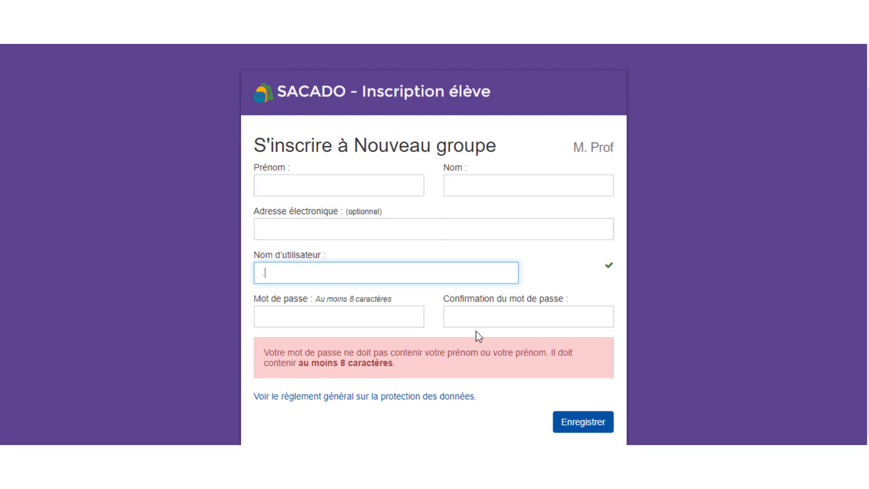
{"action": "left_click", "coordinate": [581, 422]}
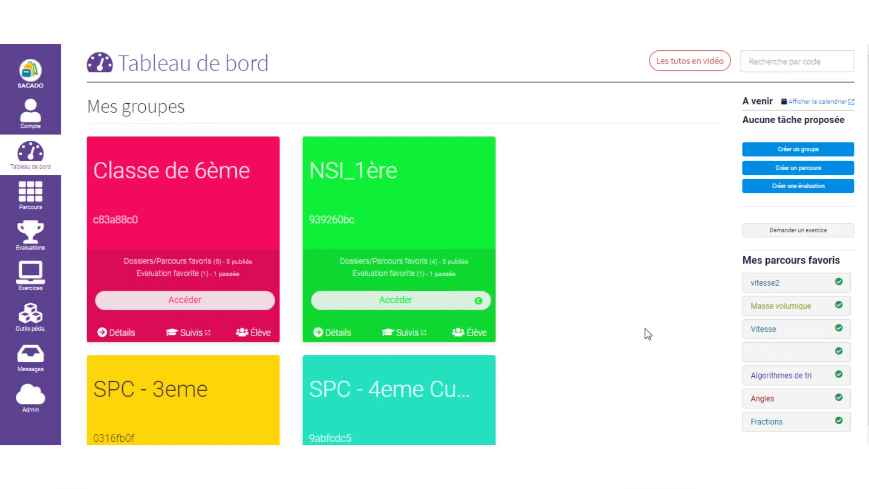
{"action": "scroll", "coordinate": [646, 327], "scroll_direction": "down", "scroll_amount": 2}
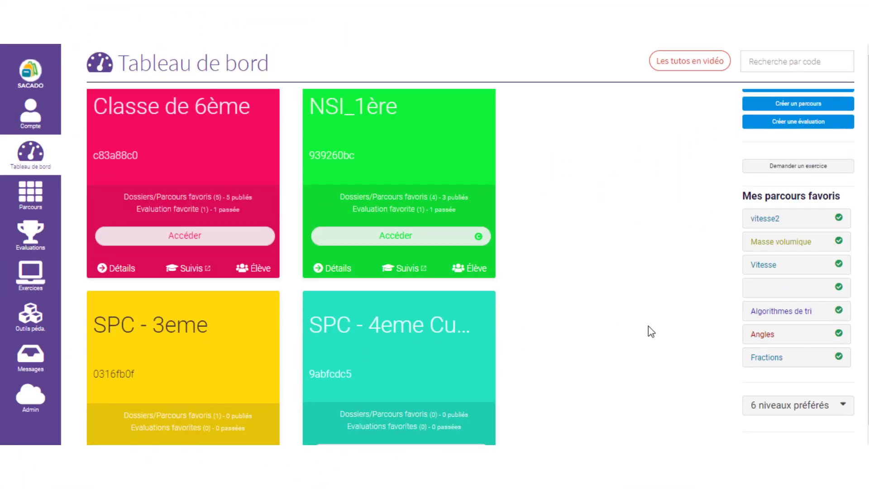
{"action": "scroll", "coordinate": [645, 328], "scroll_direction": "up", "scroll_amount": 2}
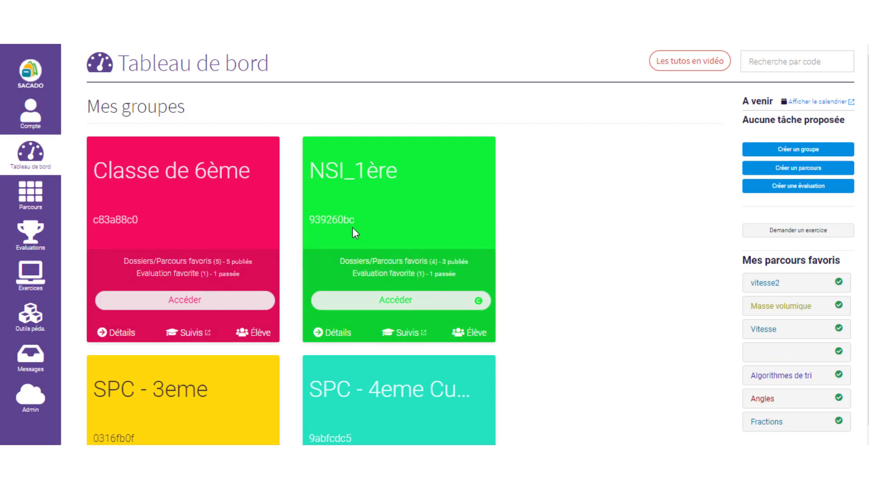
{"action": "scroll", "coordinate": [441, 240], "scroll_direction": "down", "scroll_amount": 1}
{"action": "scroll", "coordinate": [341, 342], "scroll_direction": "down", "scroll_amount": 5}
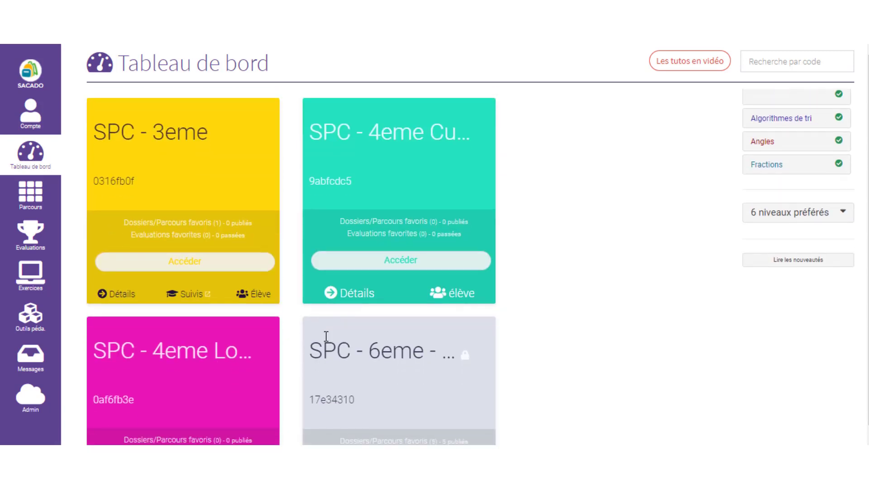
{"action": "scroll", "coordinate": [340, 342], "scroll_direction": "down", "scroll_amount": 2}
{"action": "scroll", "coordinate": [430, 358], "scroll_direction": "up", "scroll_amount": 7}
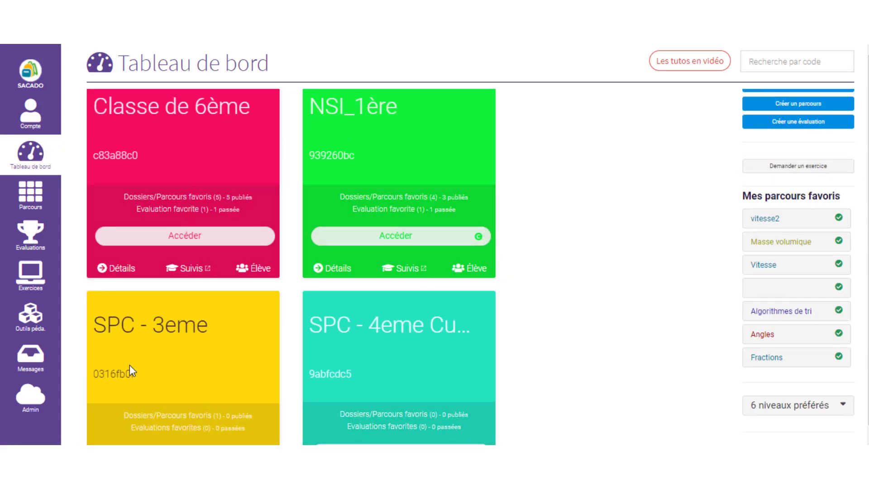
{"action": "scroll", "coordinate": [360, 367], "scroll_direction": "down", "scroll_amount": 3}
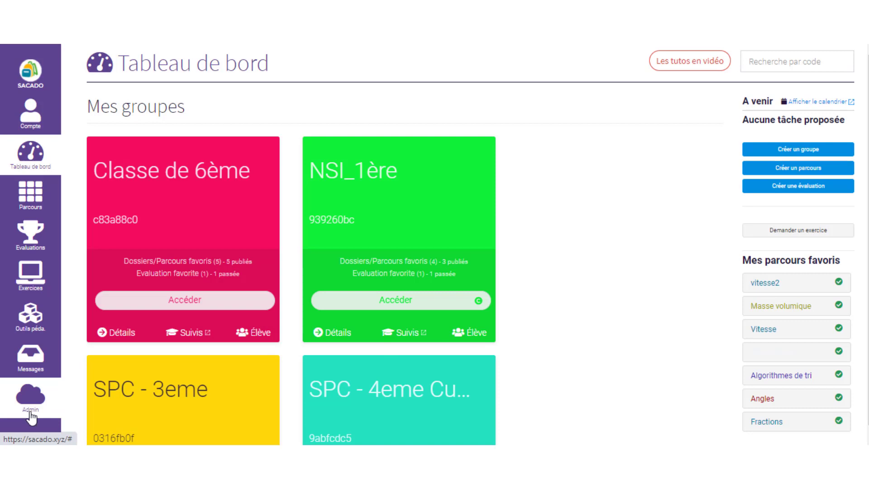
Step: Go through the Admin panel to Lycée Victor Hugo's Groupes details list
{"action": "left_click", "coordinate": [30, 418]}
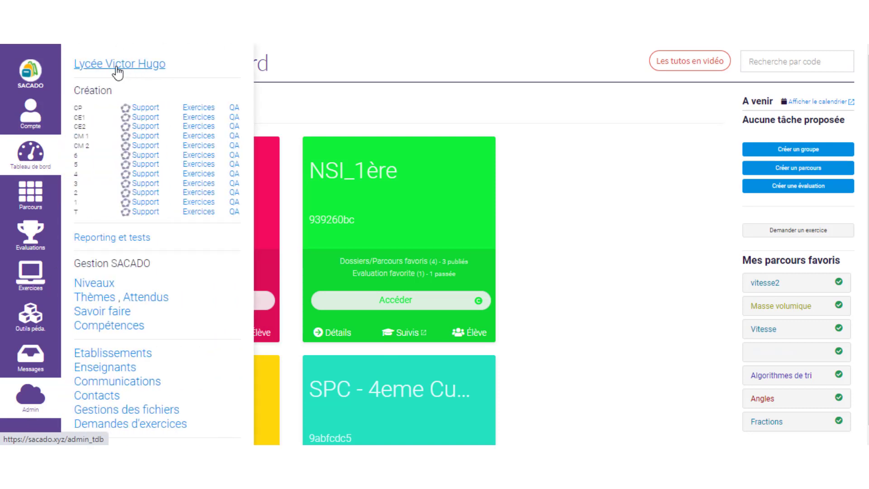
{"action": "left_click", "coordinate": [117, 72]}
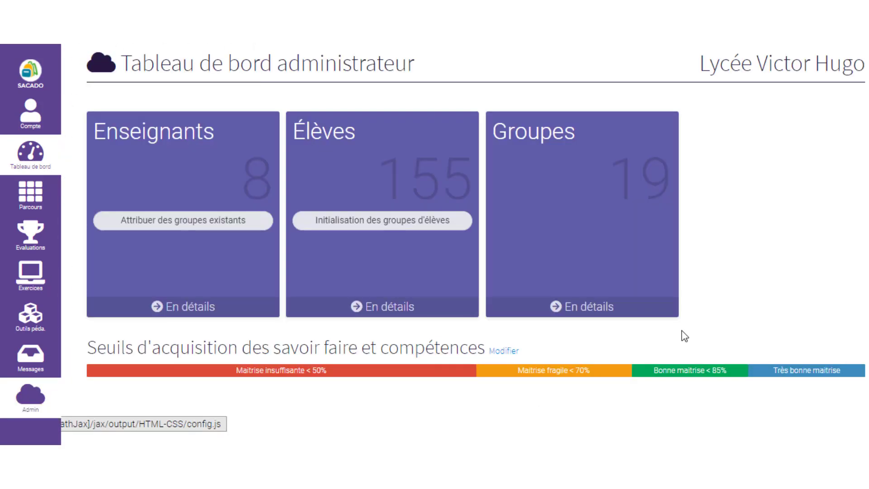
{"action": "left_click", "coordinate": [585, 313]}
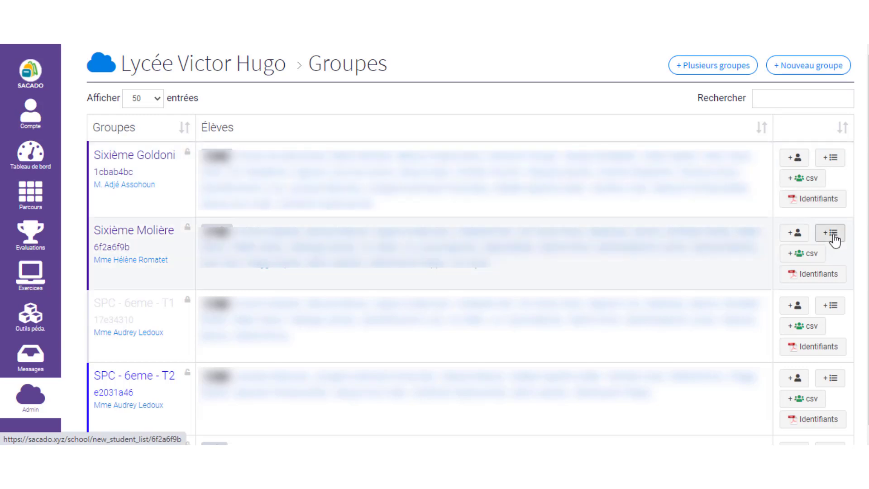
Step: Open the '+ csv' student import for the Sixième Goldoni group
{"action": "left_click", "coordinate": [807, 183]}
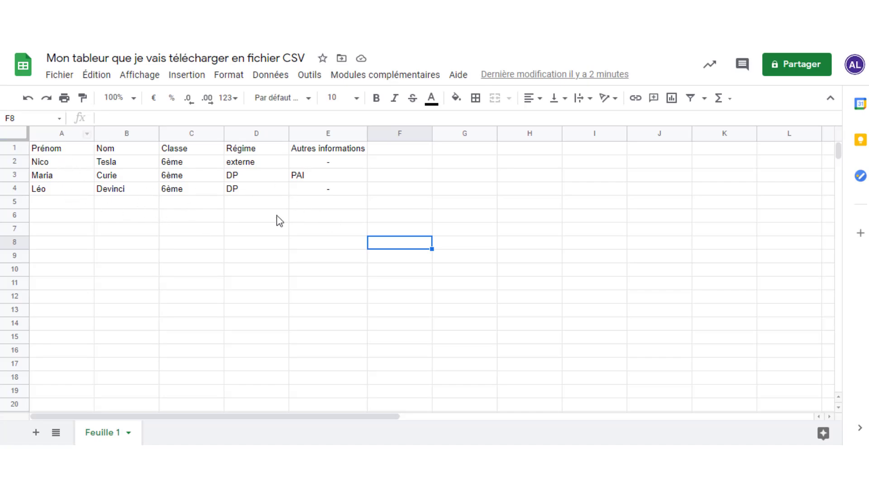
Step: Clear the Classe values and the Régime and Autres informations columns
{"action": "left_click", "coordinate": [84, 149]}
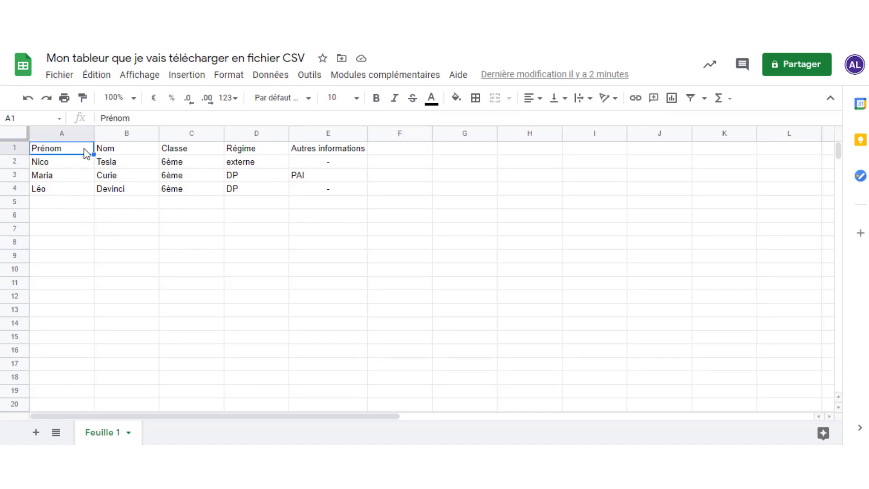
{"action": "left_click_drag", "start_coordinate": [77, 154], "coordinate": [126, 150]}
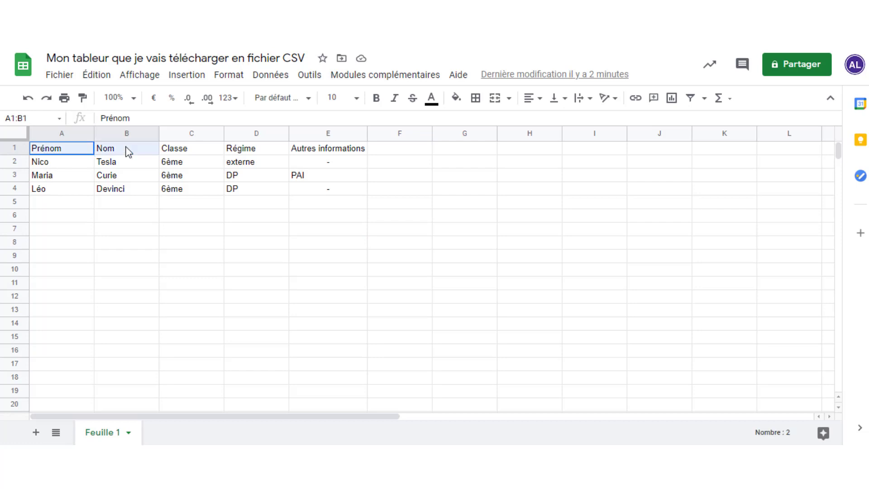
{"action": "left_click", "coordinate": [188, 204]}
{"action": "left_click_drag", "start_coordinate": [193, 190], "coordinate": [193, 164]}
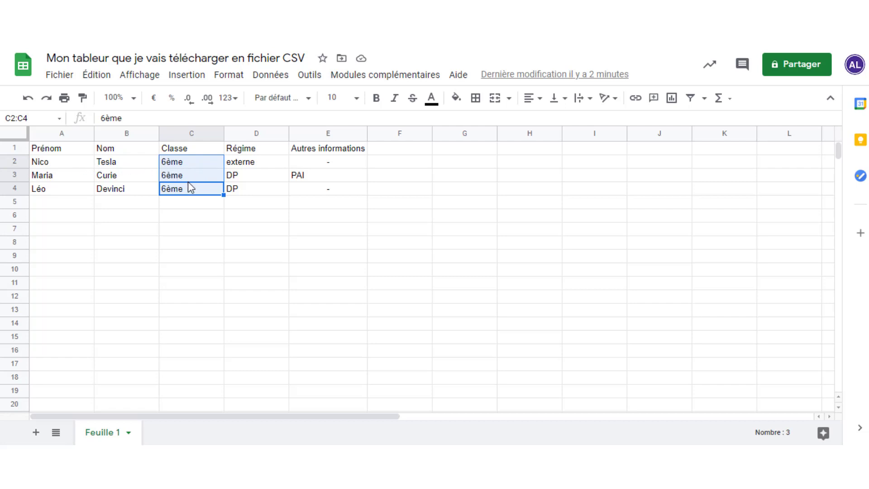
{"action": "key", "text": "Delete"}
{"action": "left_click_drag", "start_coordinate": [264, 192], "coordinate": [266, 153]}
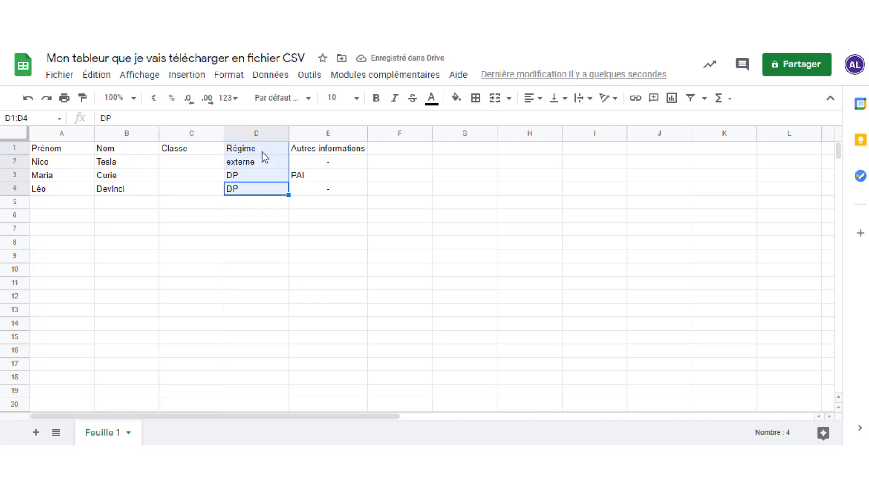
{"action": "key", "text": "Delete"}
{"action": "left_click_drag", "start_coordinate": [349, 186], "coordinate": [346, 149]}
{"action": "key", "text": "Delete"}
Step: Clear the A1:C1 headings and download the sheet as CSV
{"action": "left_click_drag", "start_coordinate": [75, 149], "coordinate": [186, 156]}
{"action": "key", "text": "Delete"}
{"action": "left_click", "coordinate": [197, 233]}
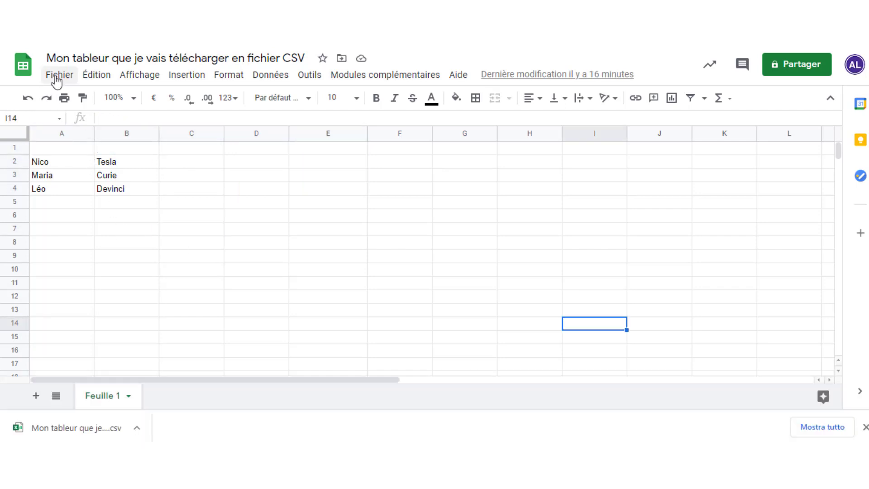
{"action": "left_click", "coordinate": [58, 76]}
{"action": "mouse_move", "coordinate": [121, 164]}
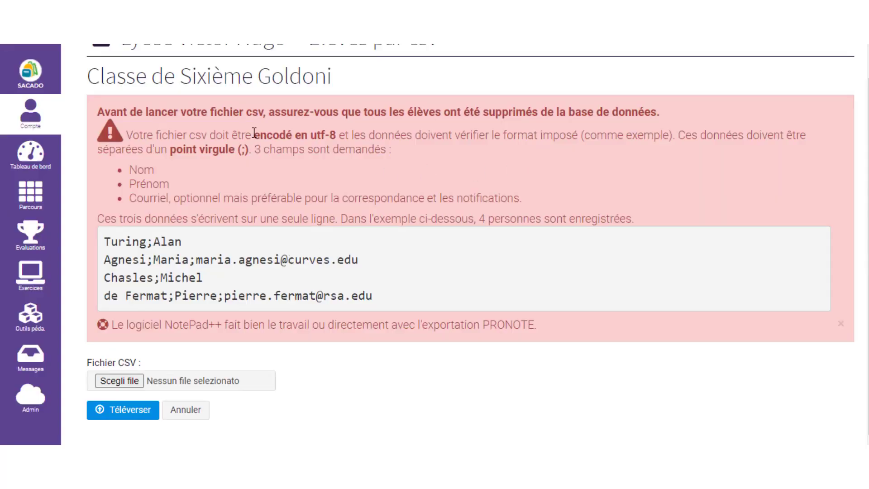
Step: Highlight the utf-8 encoding and semicolon separator requirements in the CSV import warning
{"action": "left_click_drag", "start_coordinate": [254, 133], "coordinate": [336, 135]}
{"action": "left_click", "coordinate": [221, 148]}
{"action": "mouse_move", "coordinate": [242, 149]}
{"action": "left_mouse_down"}
{"action": "mouse_move", "coordinate": [253, 149]}
{"action": "mouse_move", "coordinate": [245, 149]}
{"action": "left_mouse_up"}
{"action": "left_click", "coordinate": [237, 148]}
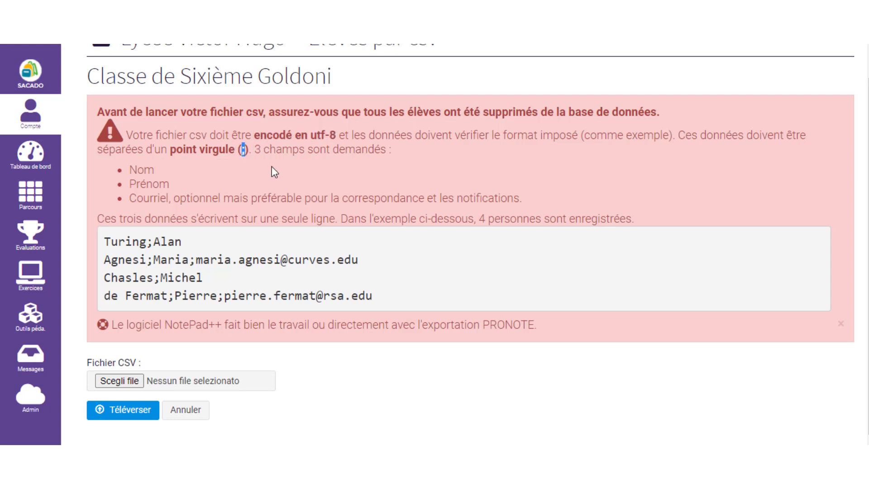
{"action": "left_click", "coordinate": [327, 184]}
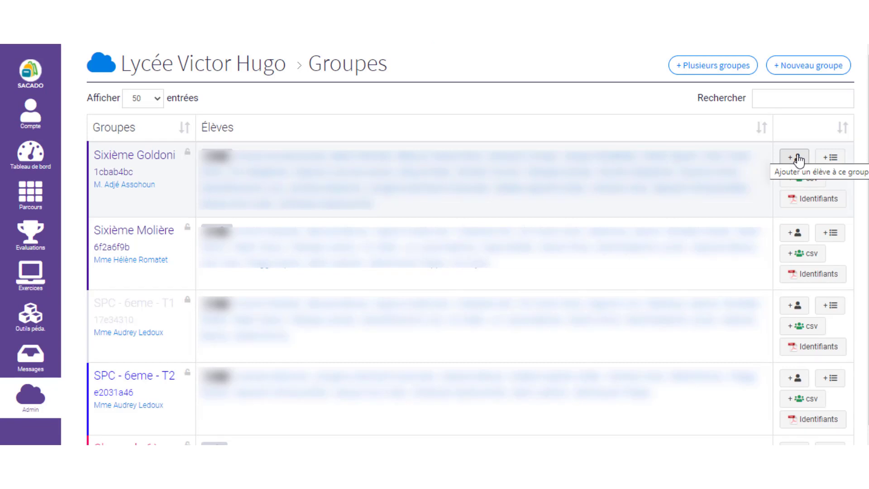
{"action": "left_click", "coordinate": [796, 159]}
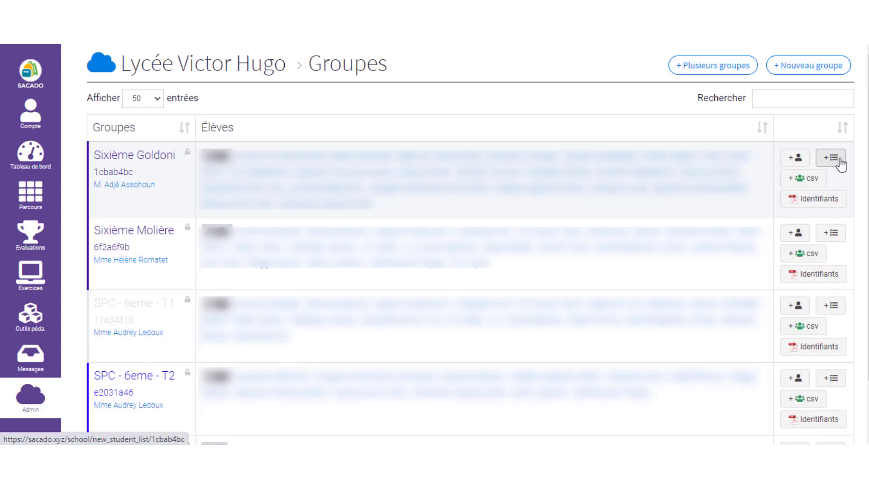
{"action": "left_click", "coordinate": [838, 162]}
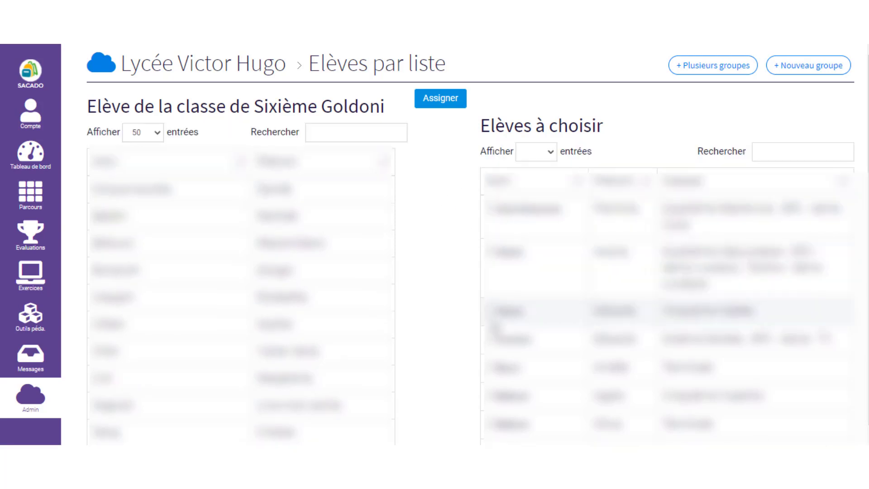
{"action": "left_click", "coordinate": [440, 111]}
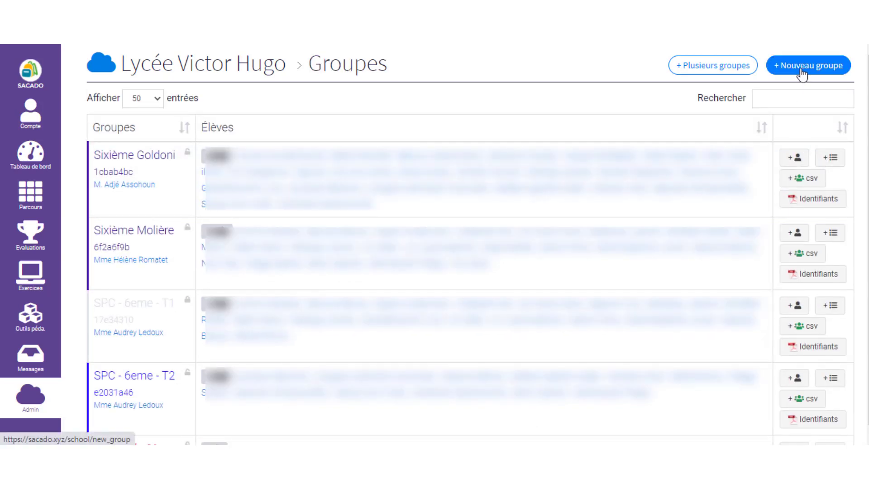
Step: Open a blank '+ Nouveau groupe' form for Lycée Victor Hugo and focus the Elèves list
{"action": "left_click", "coordinate": [801, 72]}
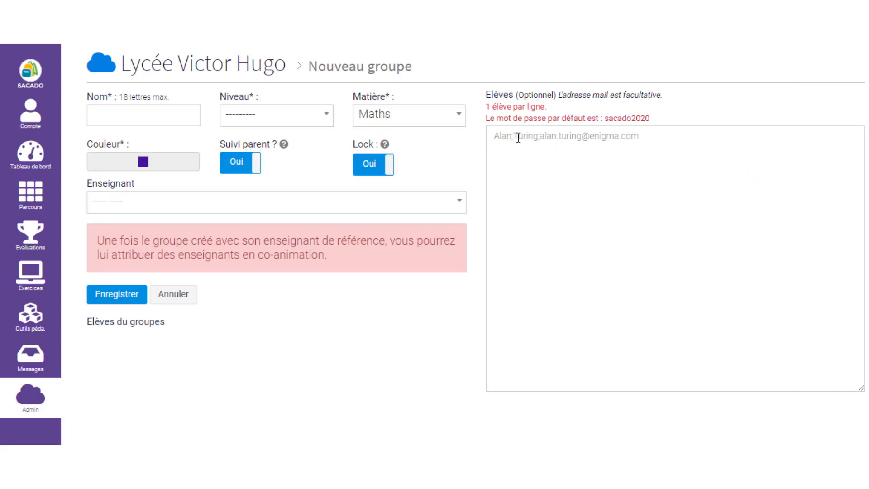
{"action": "left_click", "coordinate": [516, 138]}
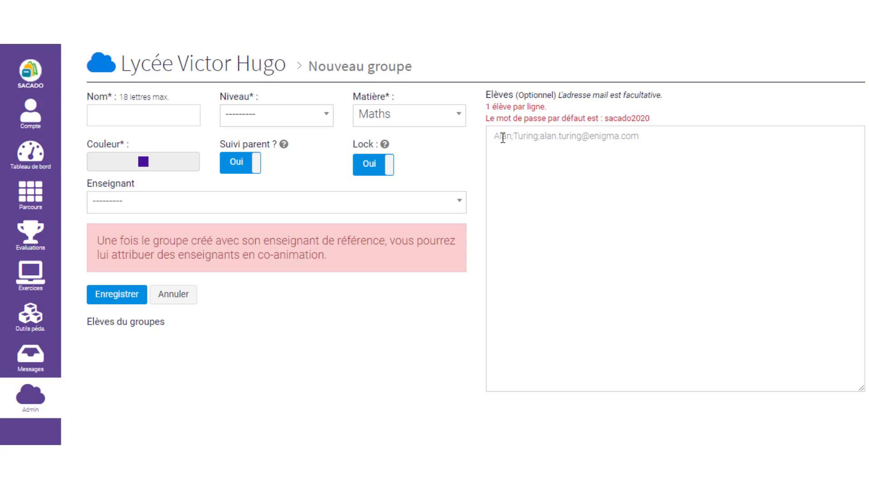